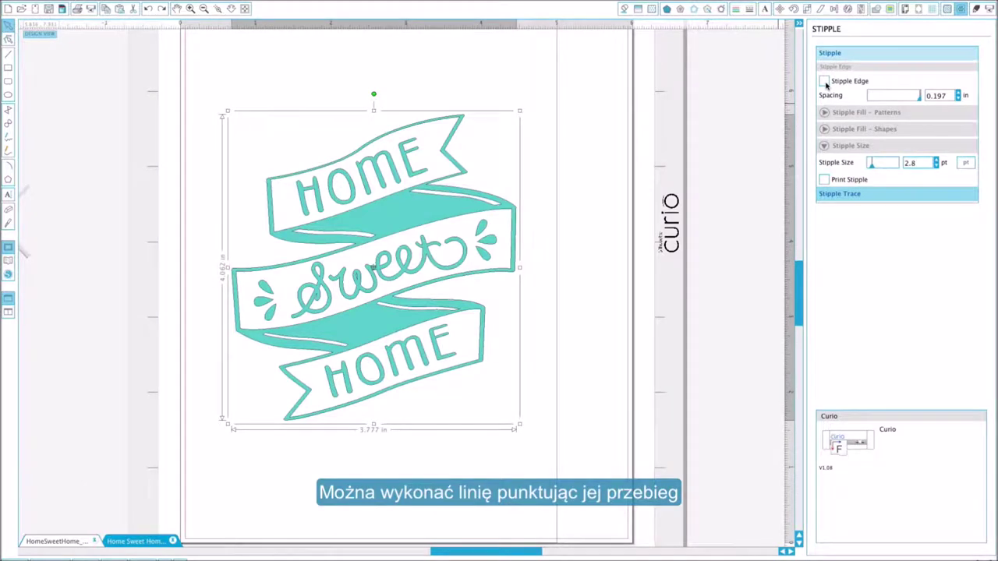
Turn on Stipple Edge, reduce the edge dot spacing, and try a Hexagon fill pattern.
left_click(824, 81)
left_click(884, 95)
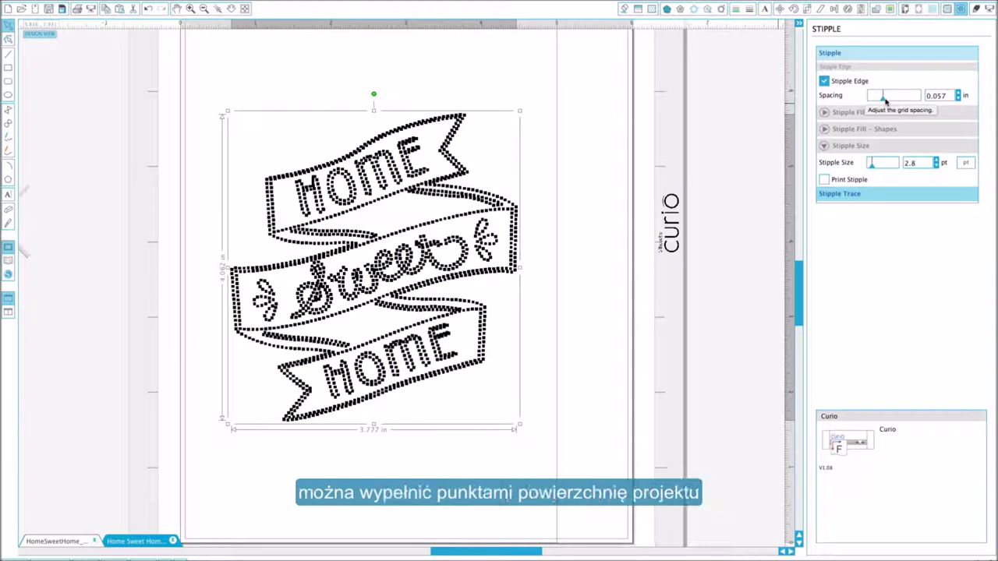
left_click(858, 113)
left_click(936, 136)
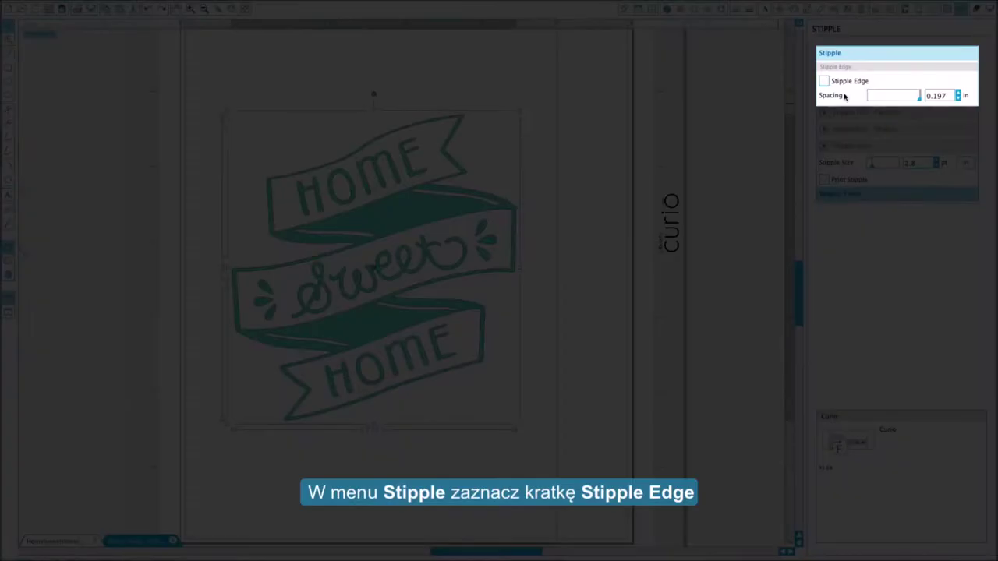
Check Stipple Edge so the Home Sweet Home outline renders as dots.
left_click(824, 82)
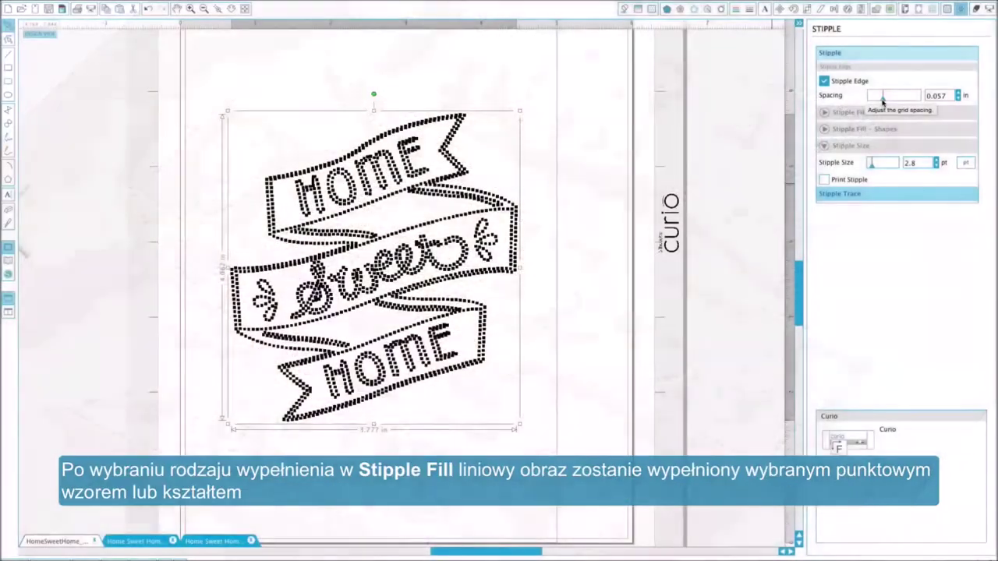
Preview a Hexagon stipple fill pattern in the banners, then collapse the Patterns list.
left_click(828, 114)
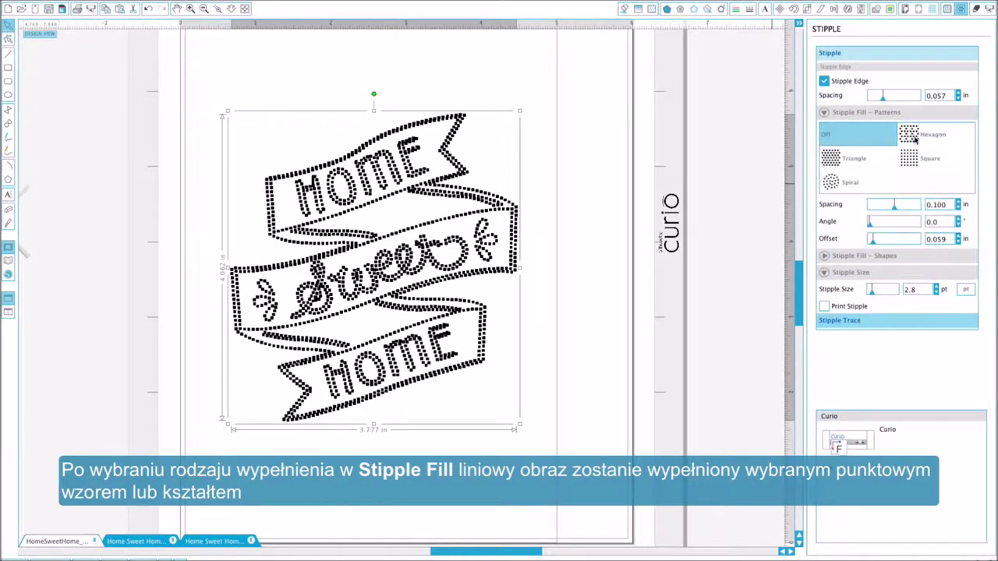
left_click(938, 137)
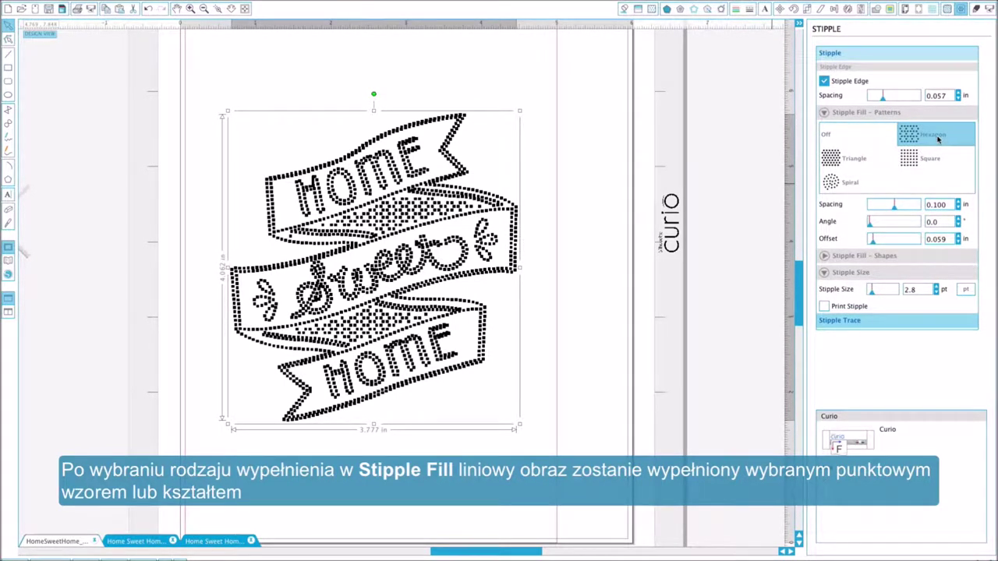
left_click(896, 111)
Fill the banners with the Stripe shape from Stipple Fill – Shapes.
left_click(827, 129)
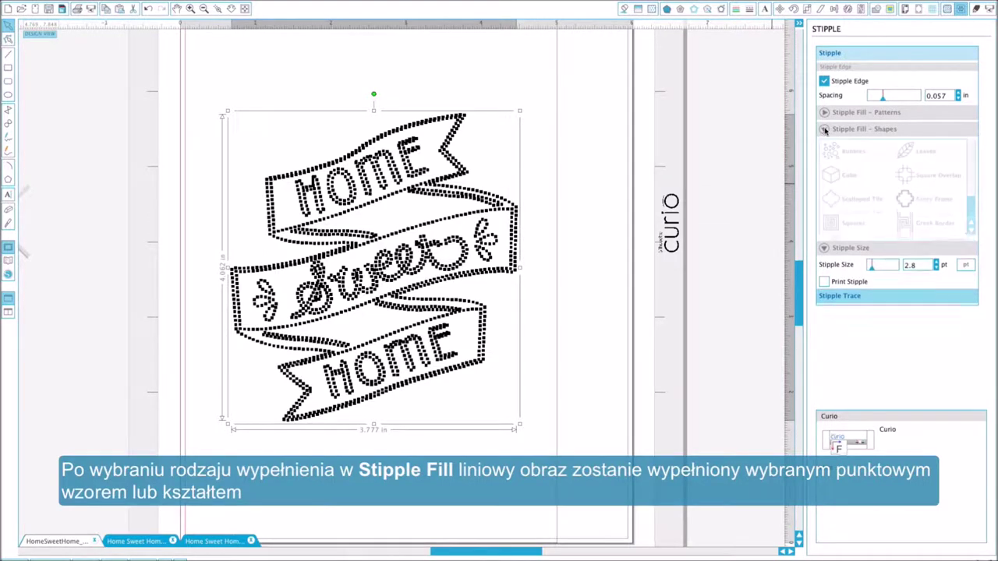
scroll(922, 218, "up", 5)
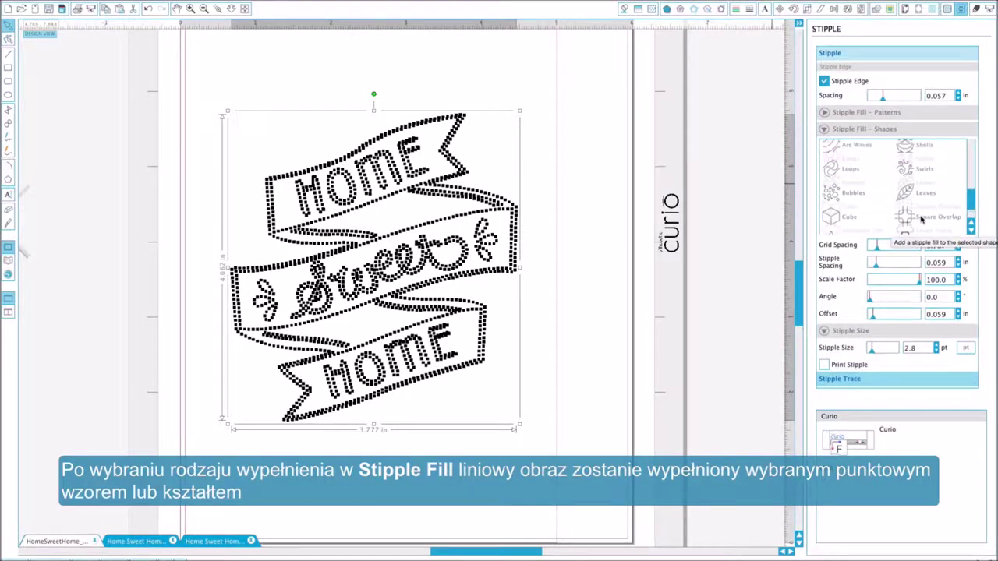
scroll(922, 220, "up", 1)
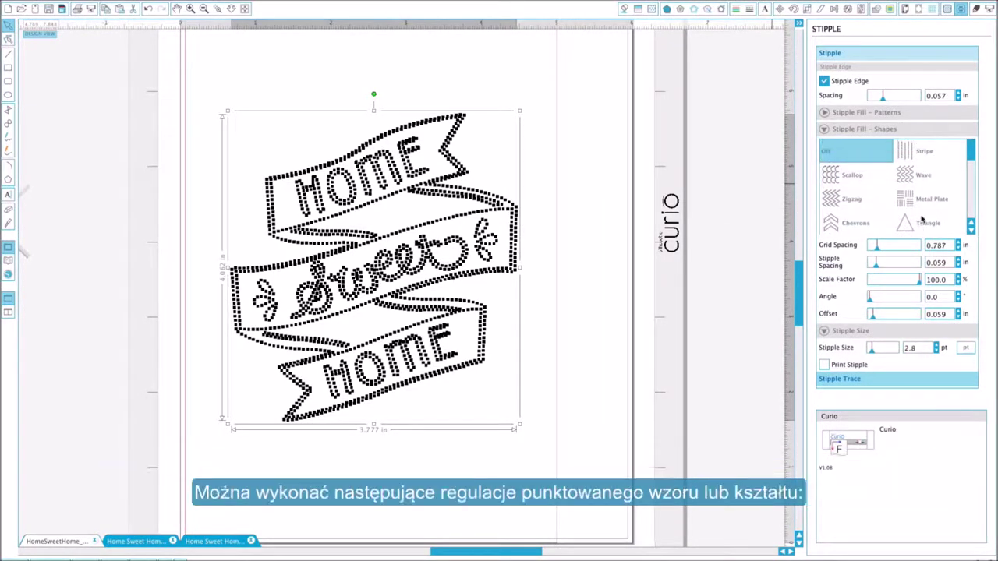
left_click(915, 153)
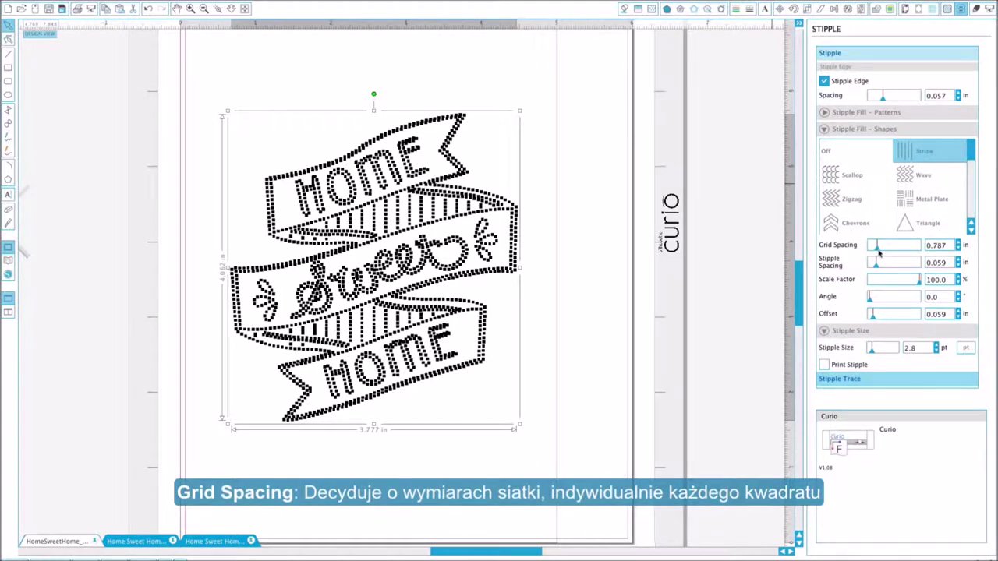
Set the stripe grid to 0.526 in, adjust dot spacing, and try scale values between 55% and 100%.
left_click_drag(879, 252, 875, 253)
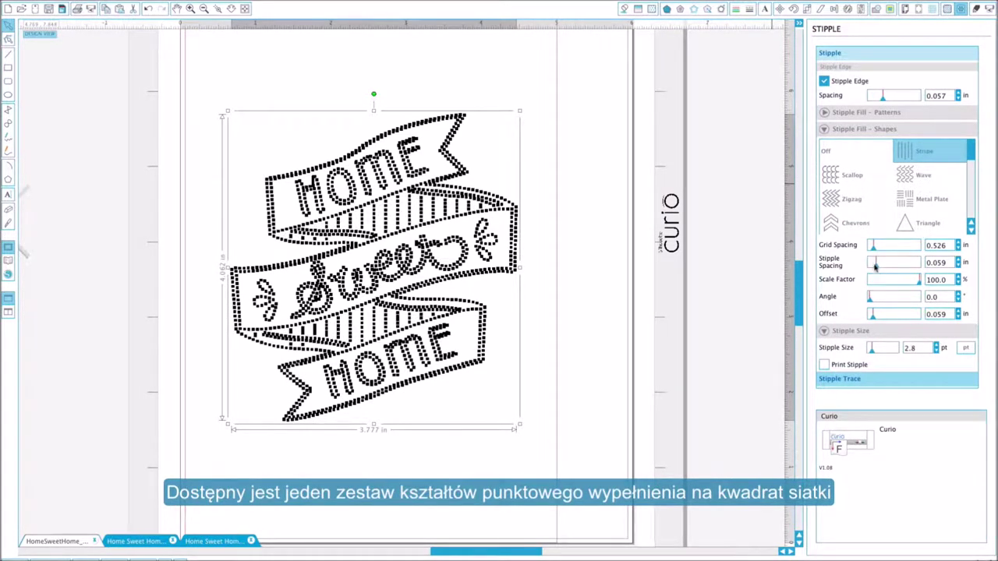
left_click_drag(873, 266, 886, 269)
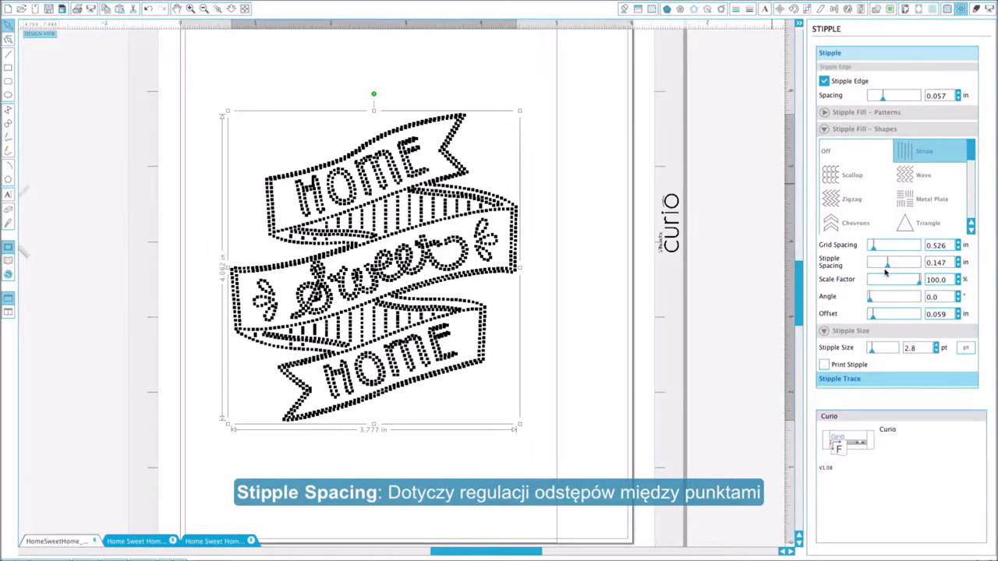
left_click_drag(919, 286, 893, 287)
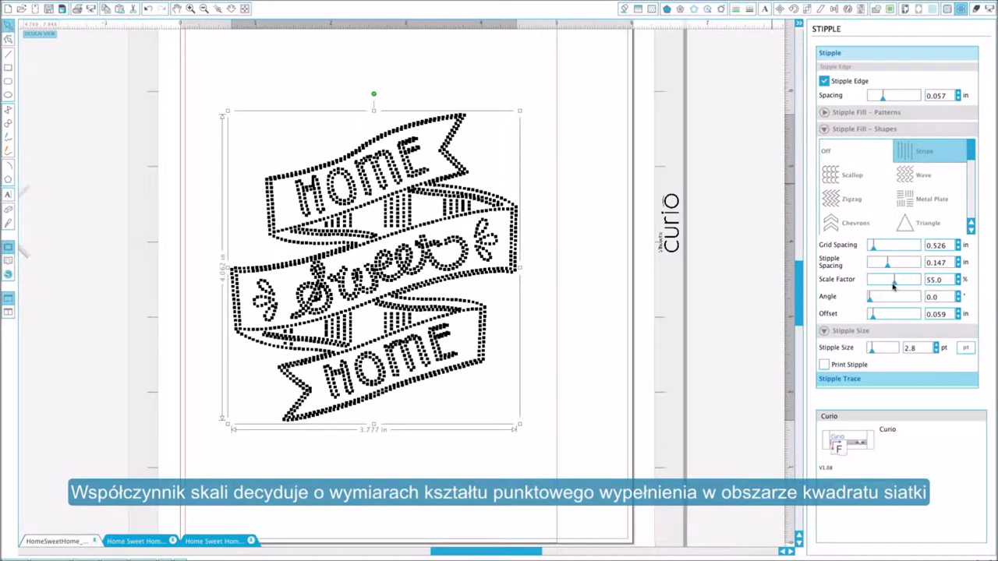
left_click_drag(893, 287, 919, 285)
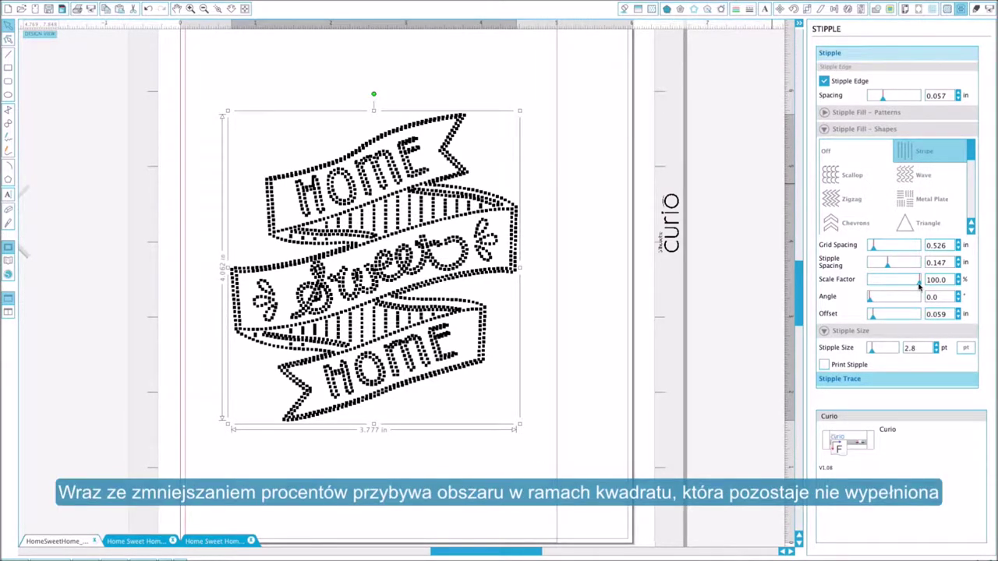
left_click_drag(918, 286, 894, 287)
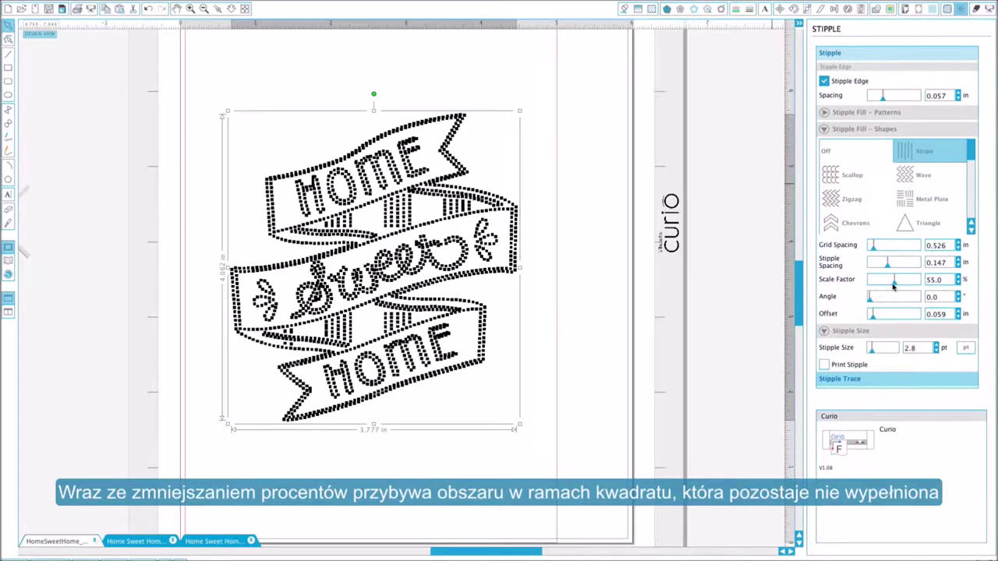
left_click_drag(893, 287, 877, 320)
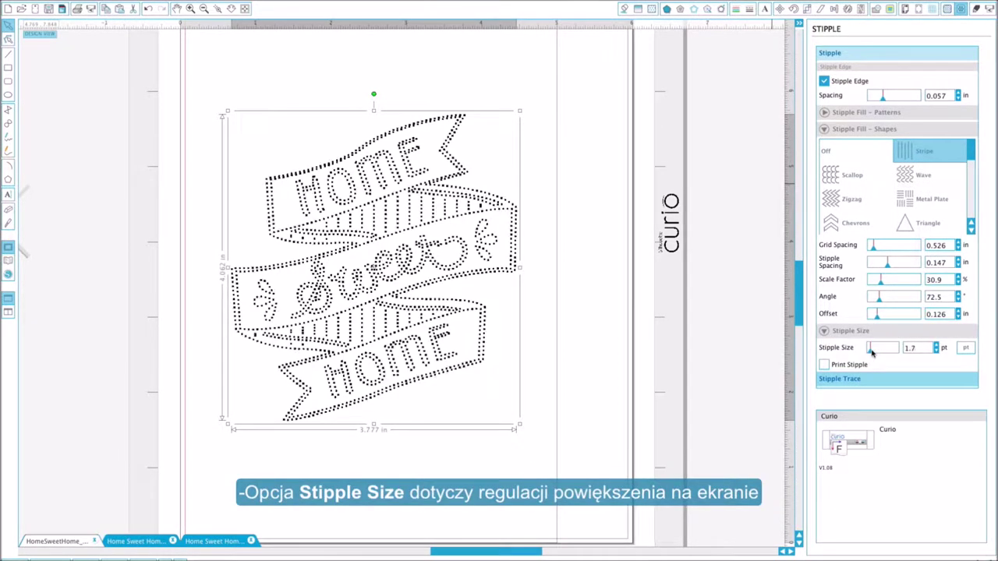
scroll(871, 353, "up", 5)
scroll(871, 353, "down", 7)
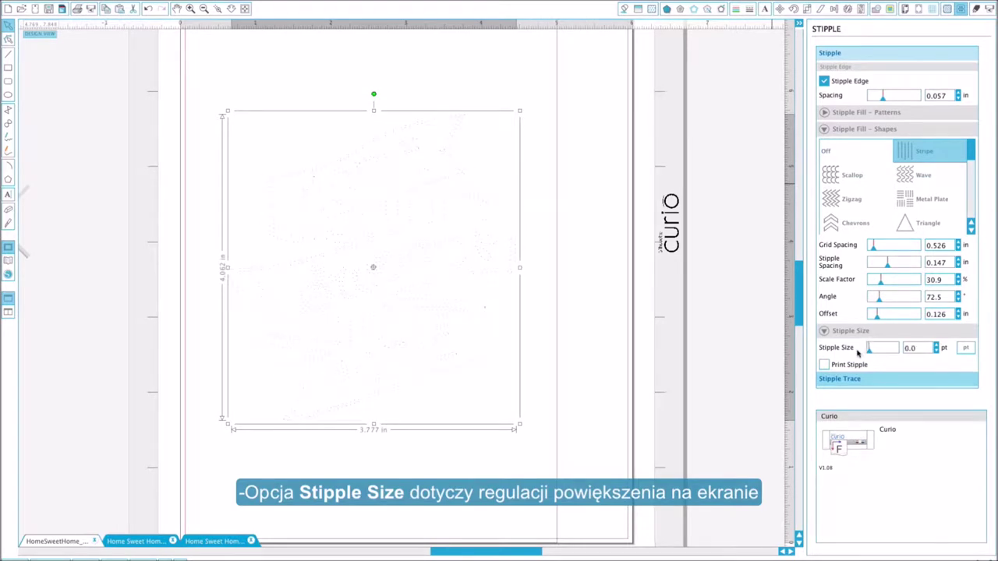
scroll(870, 353, "up", 1)
scroll(870, 352, "down", 2)
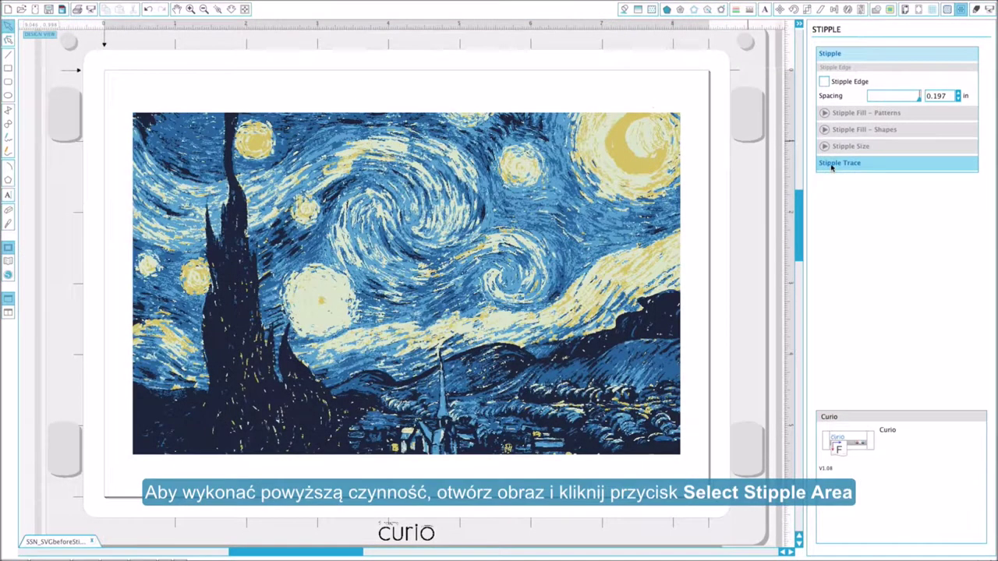
Select the entire Starry Night painting as the Stipple Trace area.
left_click(832, 166)
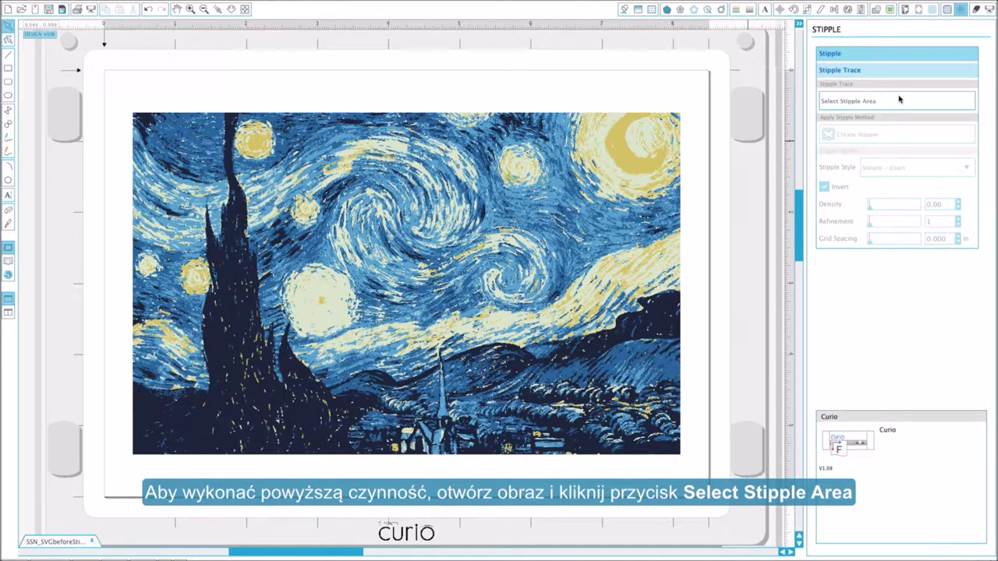
left_click(899, 100)
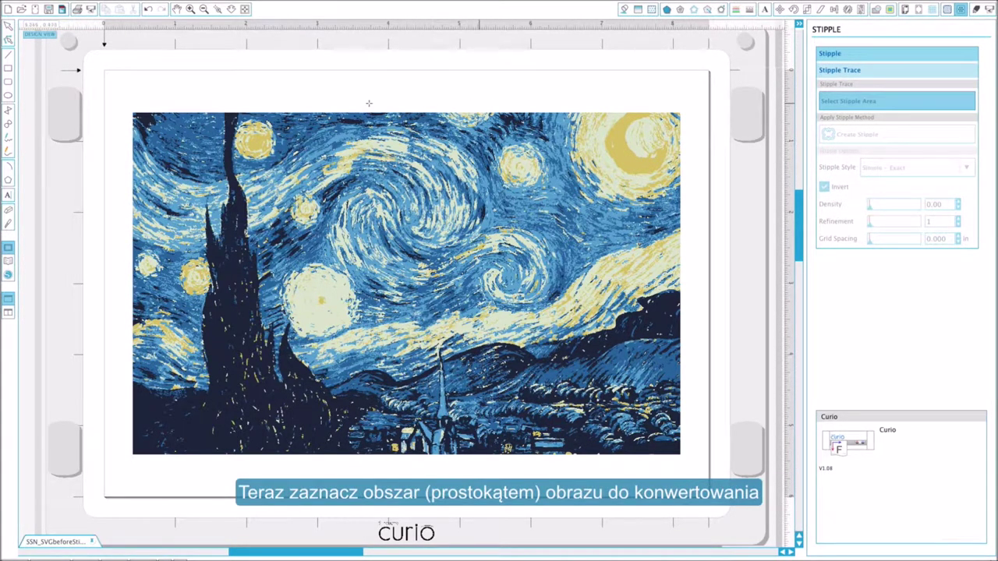
left_click_drag(129, 110, 692, 469)
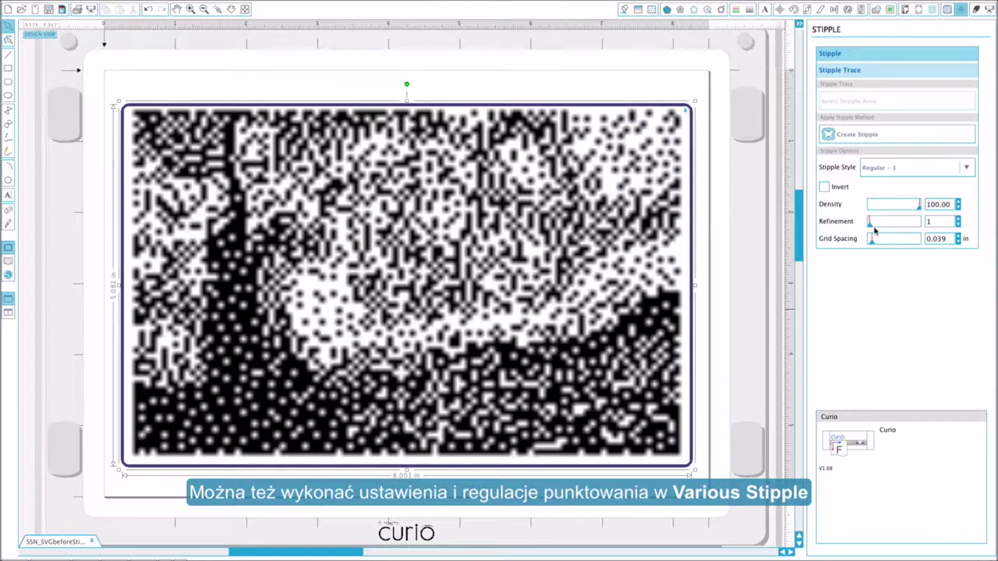
Try the Simple - Exact and Regular - 4 stipple styles, settling on Dot Matrix - Medium.
left_click(966, 170)
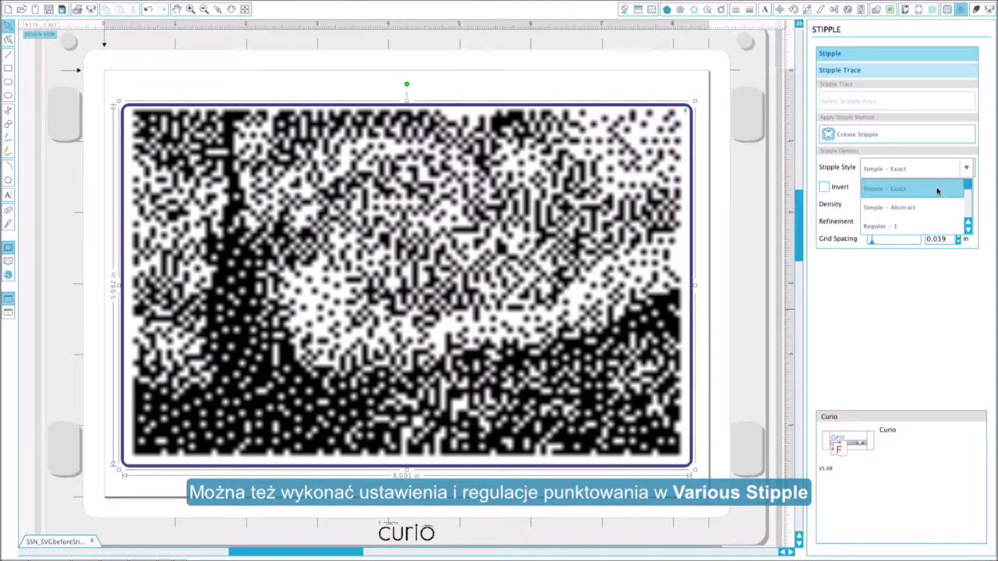
left_click(937, 190)
left_click(927, 170)
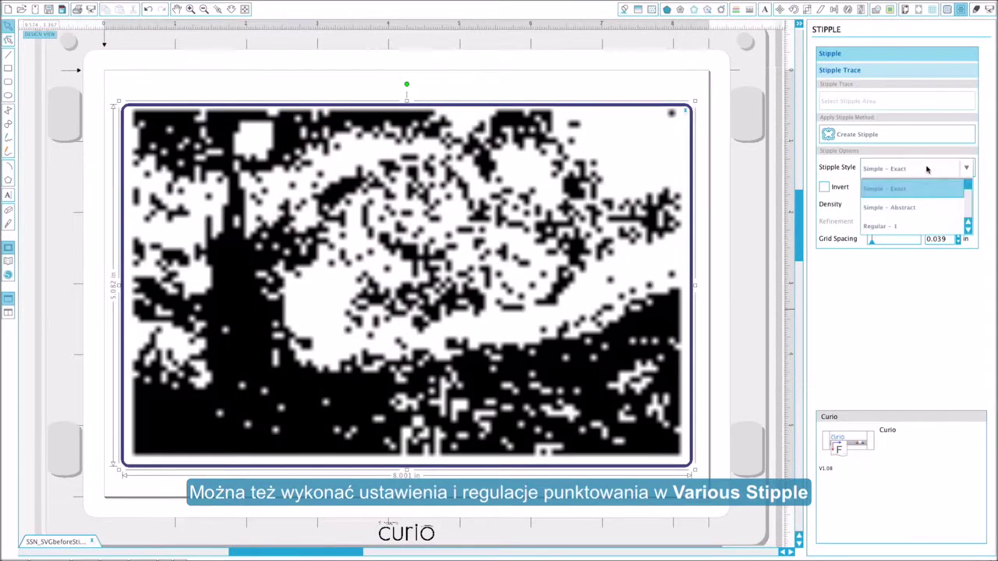
scroll(912, 222, "down", 3)
left_click(905, 209)
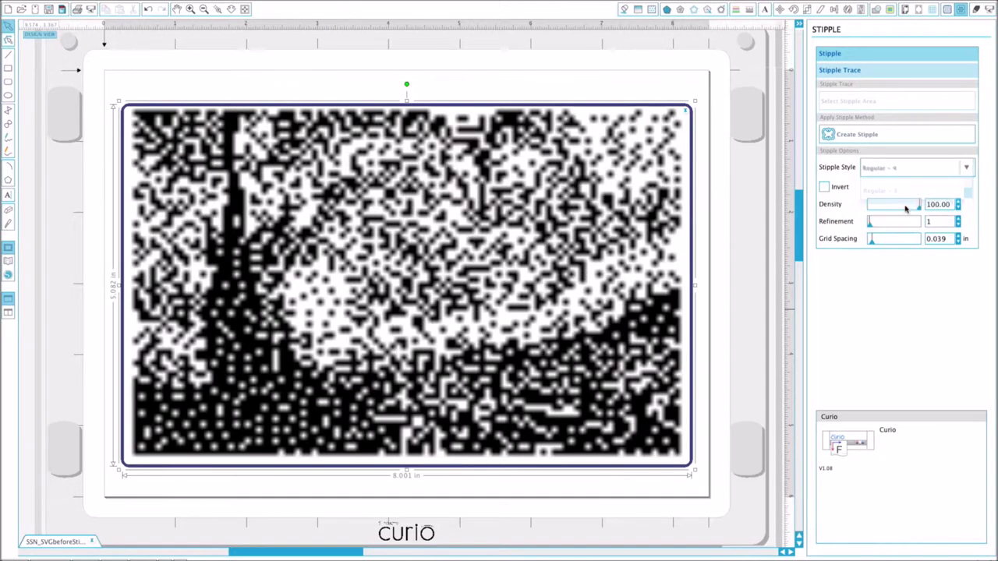
left_click(911, 169)
scroll(909, 195, "down", 3)
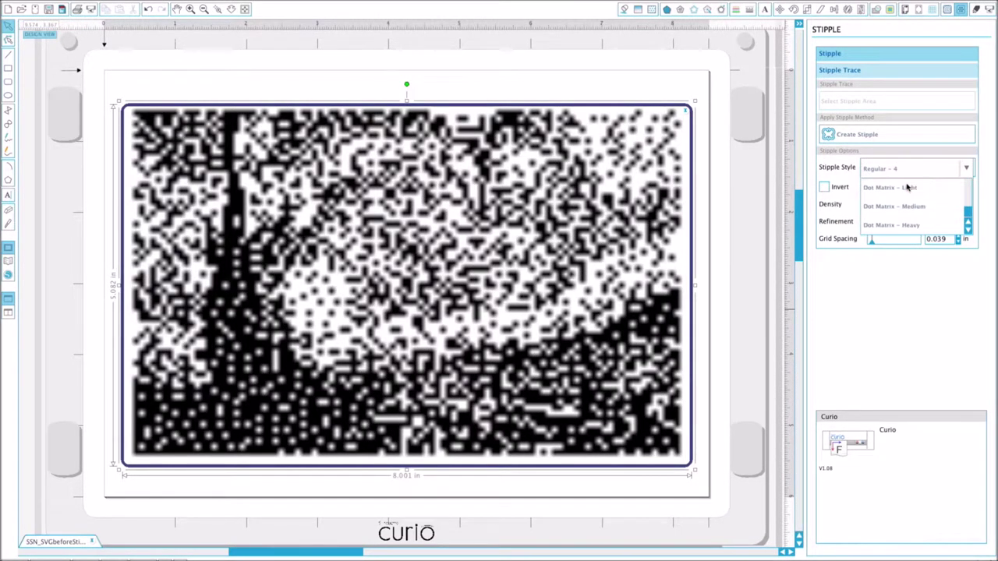
left_click(912, 207)
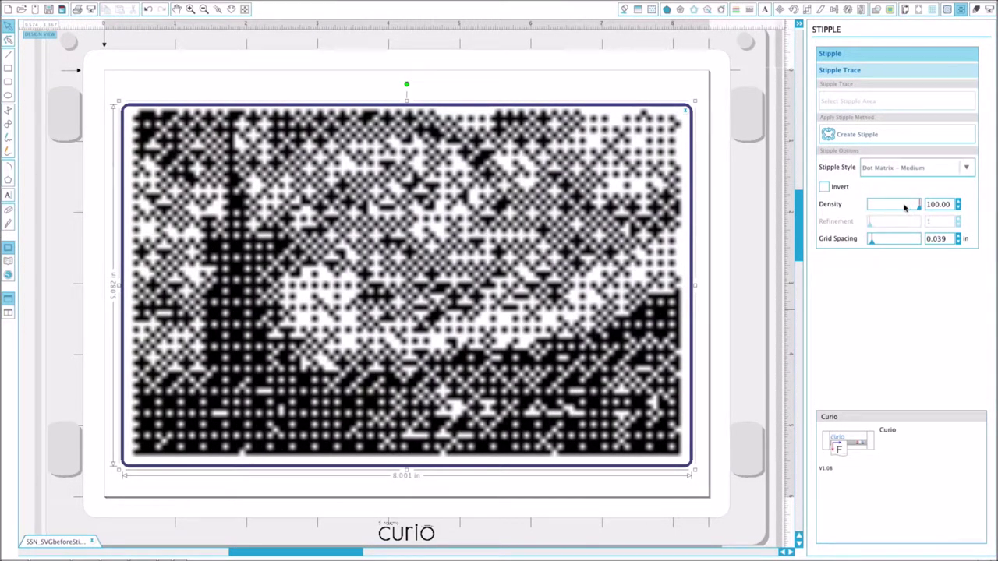
Set density to 100 and grid spacing to 0.020 in, then create the stipple.
left_click_drag(919, 208, 944, 214)
left_click_drag(875, 243, 847, 244)
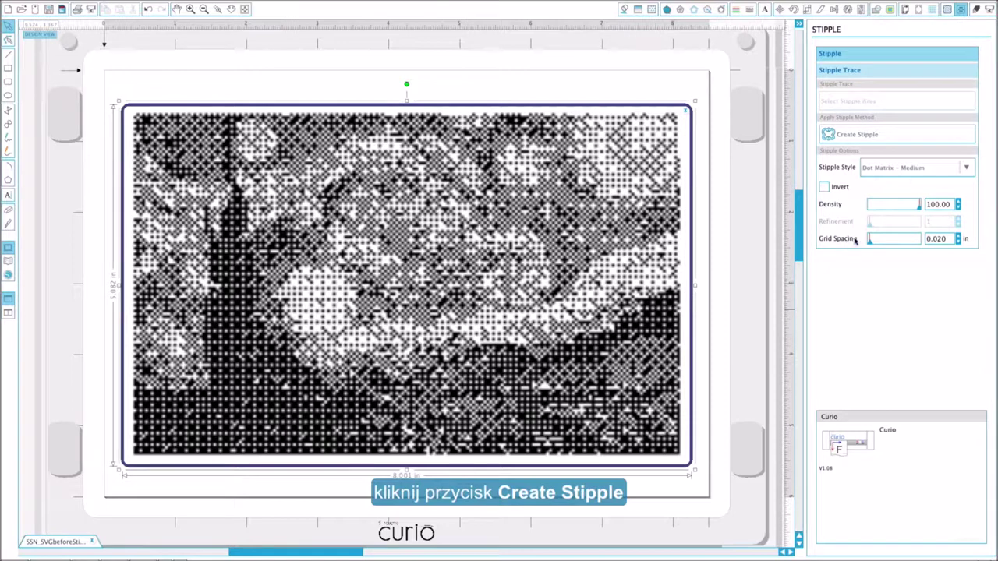
left_click(856, 135)
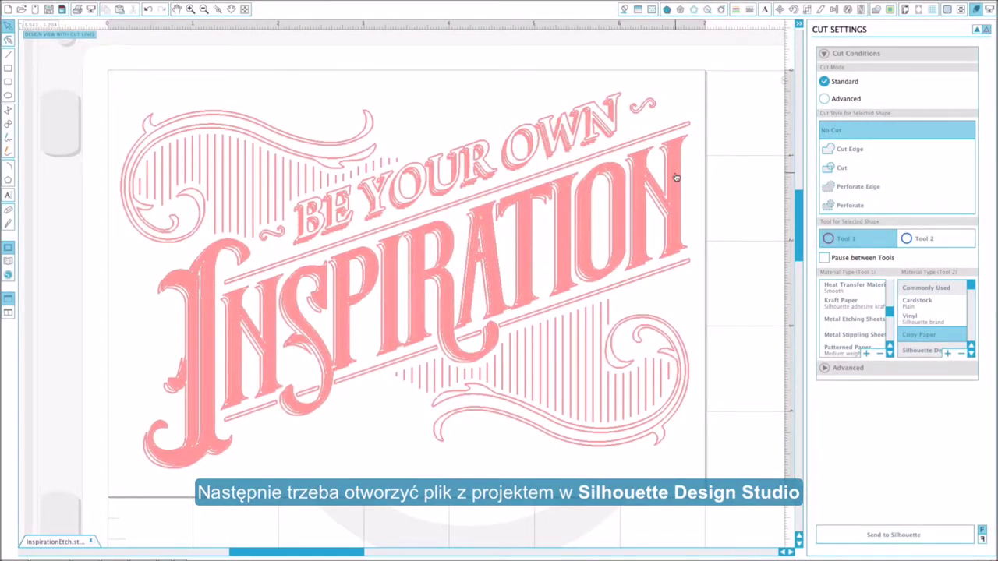
Select the whole Inspiration design and scroll down to its cut settings.
left_click(675, 177)
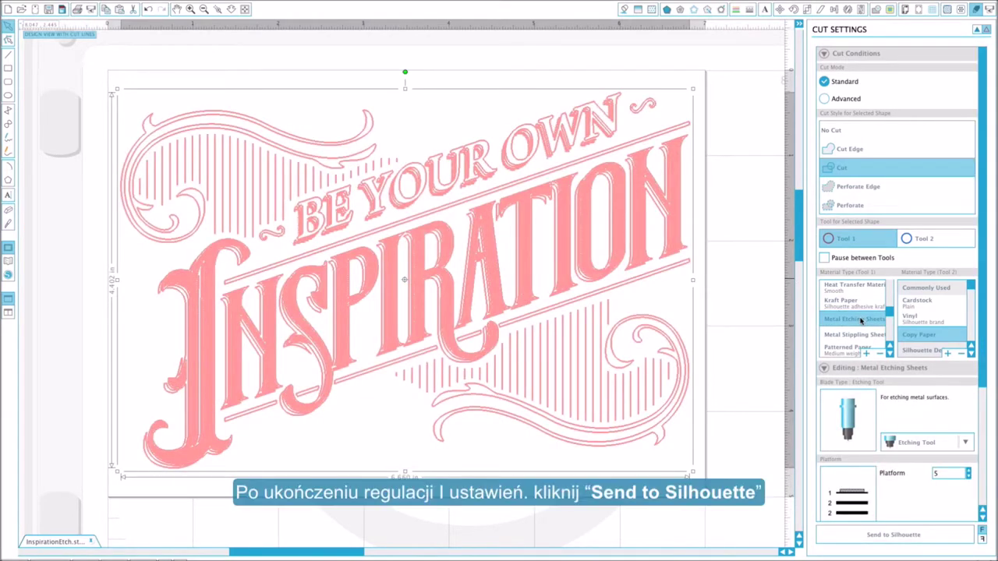
scroll(932, 411, "down", 5)
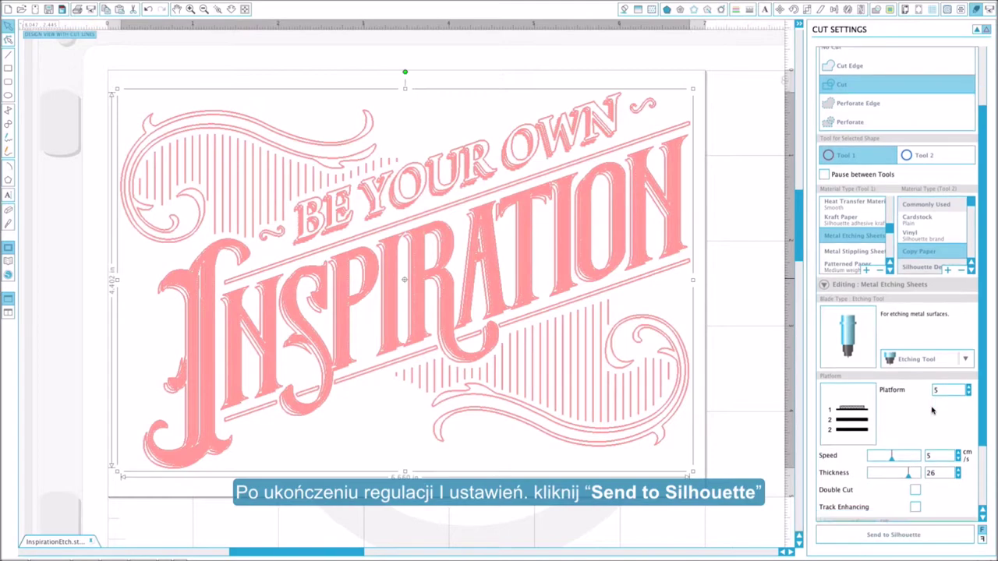